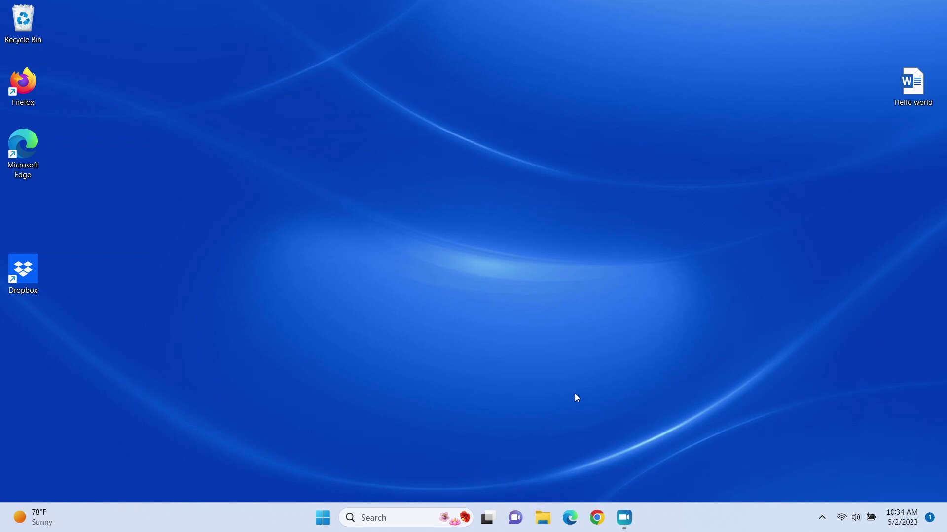
# Step: Send the Documents folder to the desktop as a shortcut, then close File Explorer
pyautogui.press('super+e')
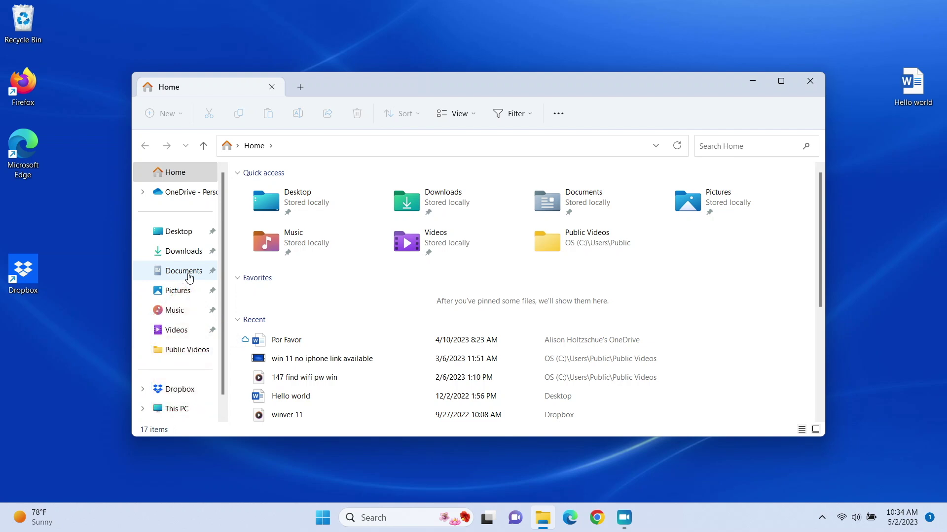
pyautogui.rightClick(188, 274)
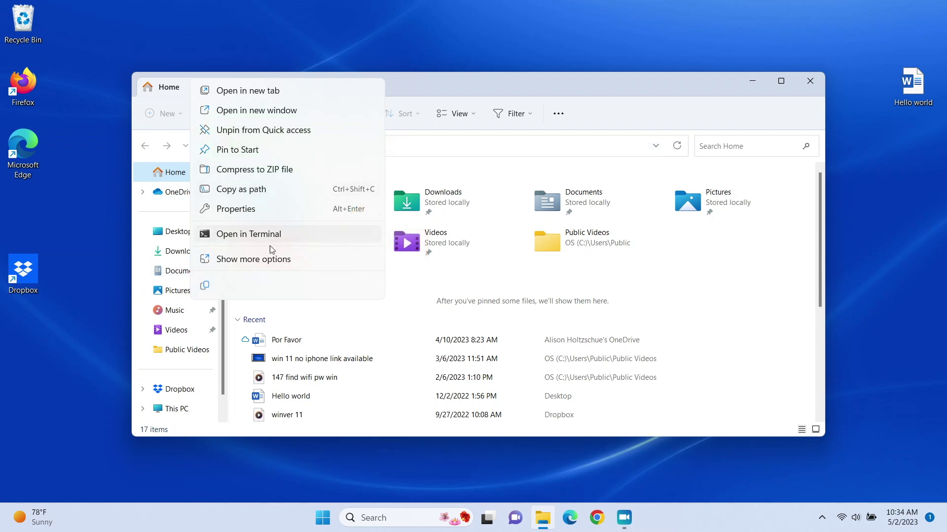
pyautogui.click(254, 259)
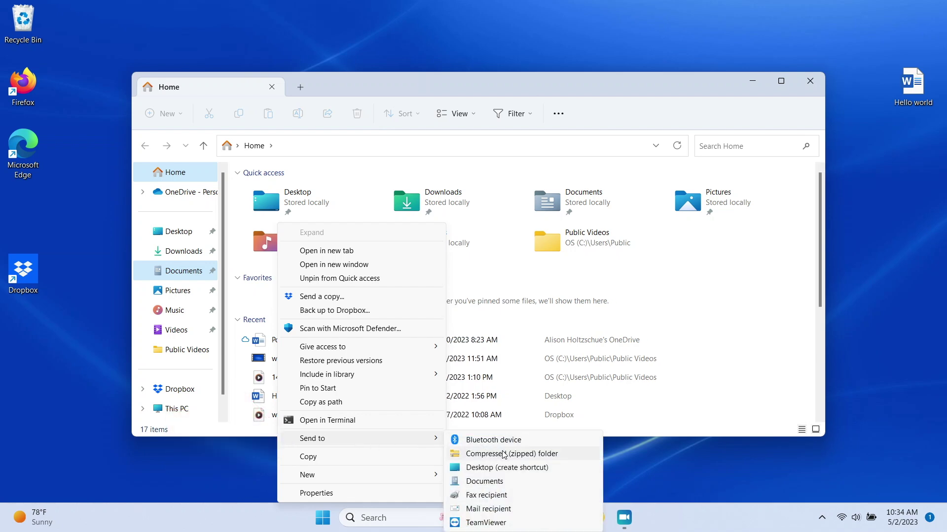
pyautogui.moveTo(355, 438)
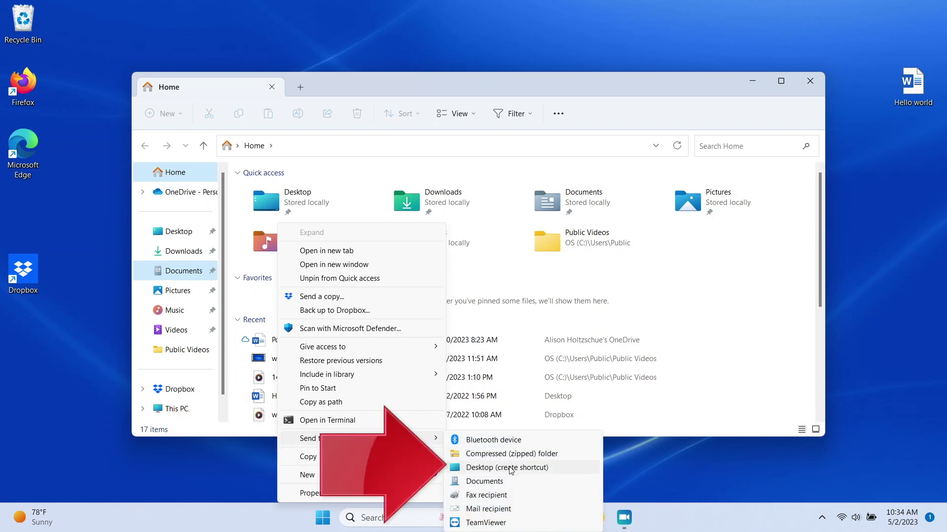
pyautogui.click(510, 468)
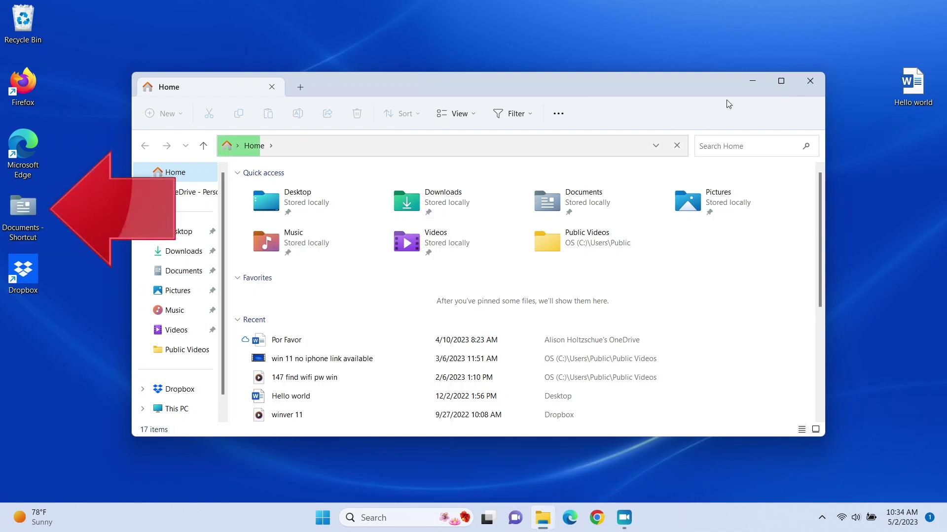
pyautogui.click(810, 81)
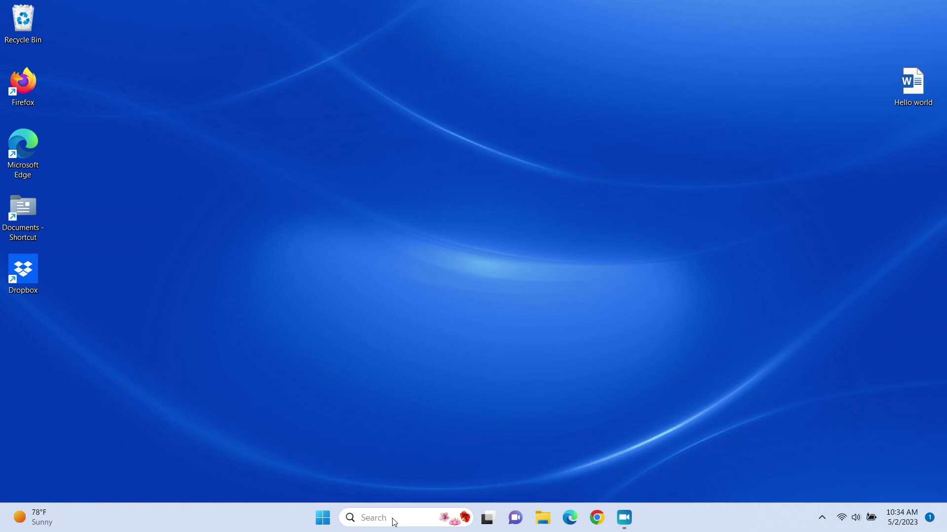
# Step: Search Windows for 'chrome' and open the folder holding Chrome's Start Menu shortcut
pyautogui.click(393, 521)
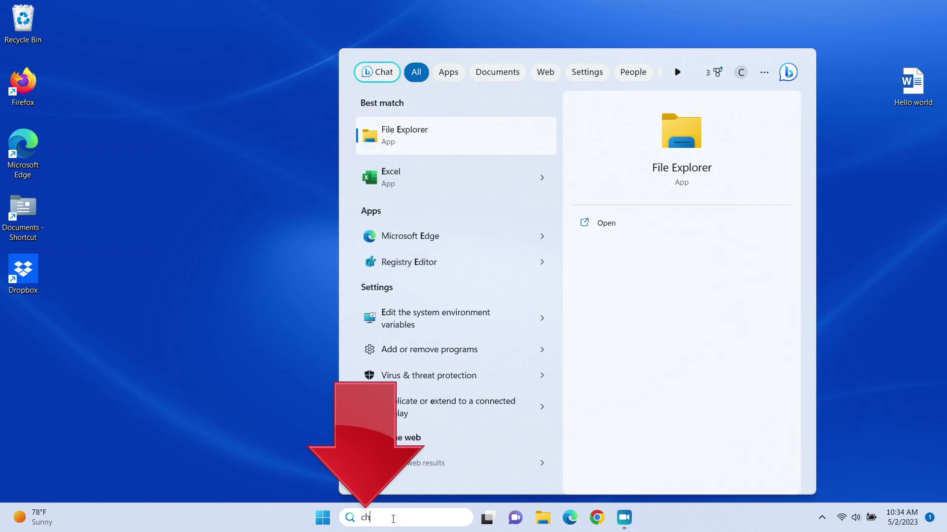
pyautogui.write('chrome')
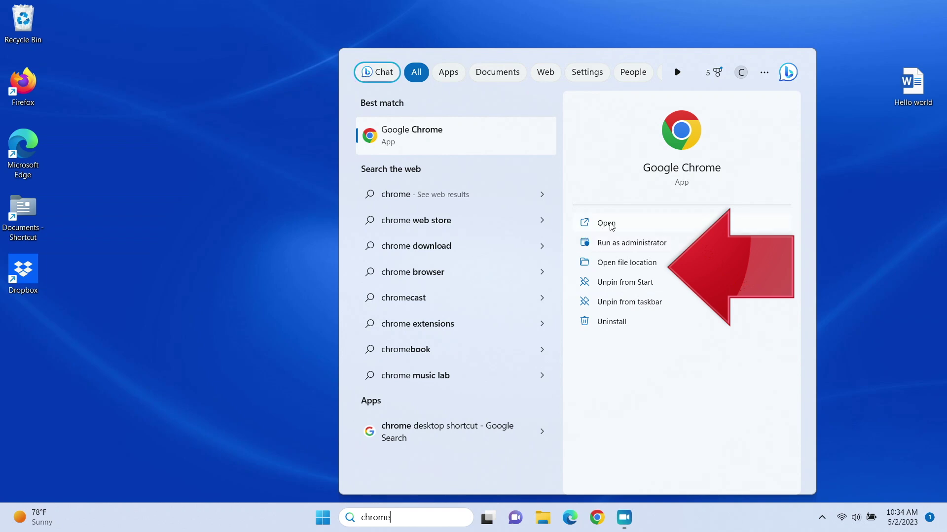
pyautogui.click(631, 261)
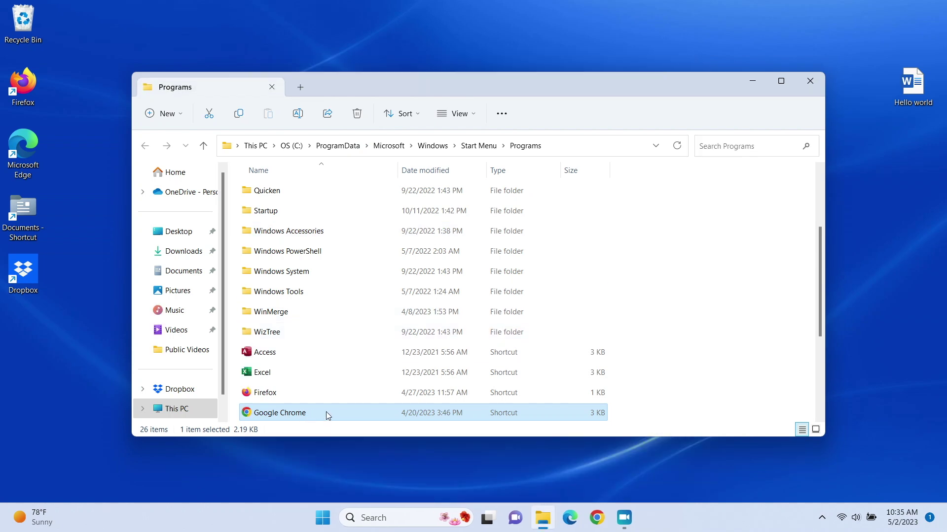
# Step: Send the Google Chrome Start Menu shortcut to the desktop via Send to > Desktop
pyautogui.rightClick(326, 412)
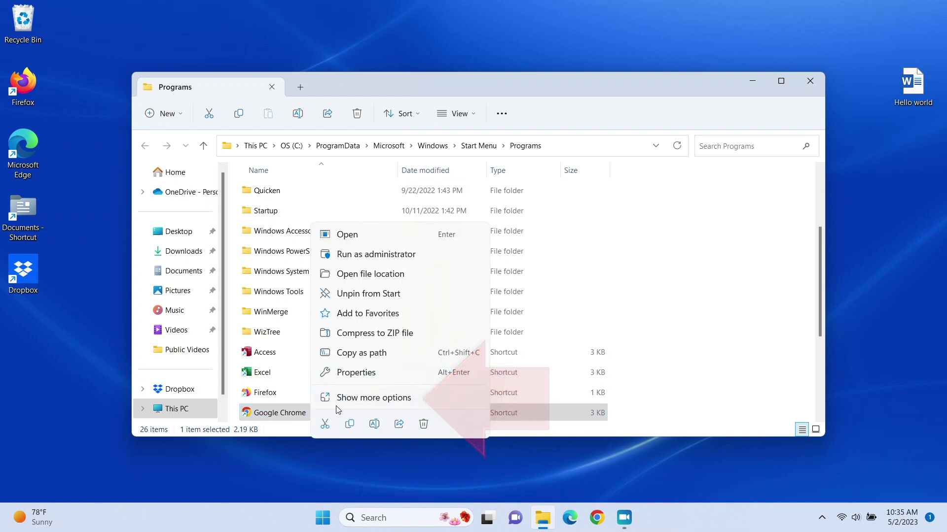
pyautogui.click(358, 402)
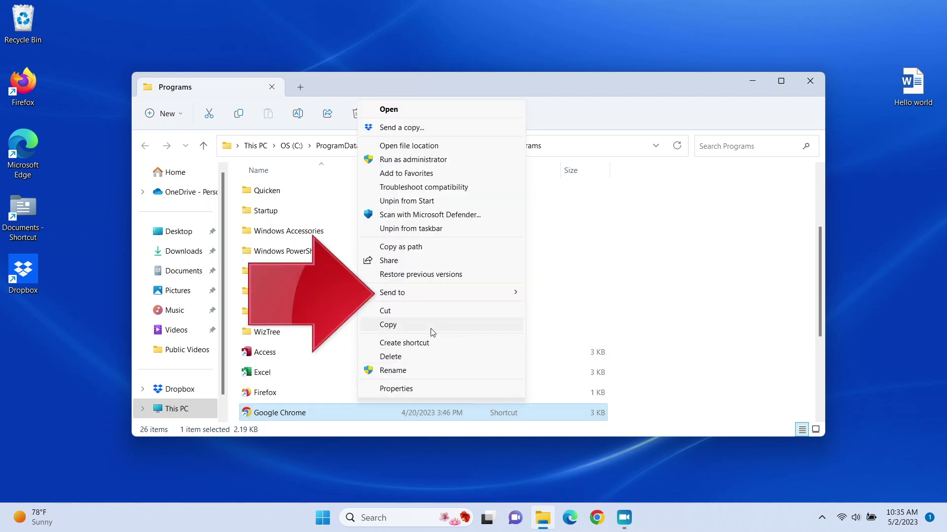
pyautogui.moveTo(444, 293)
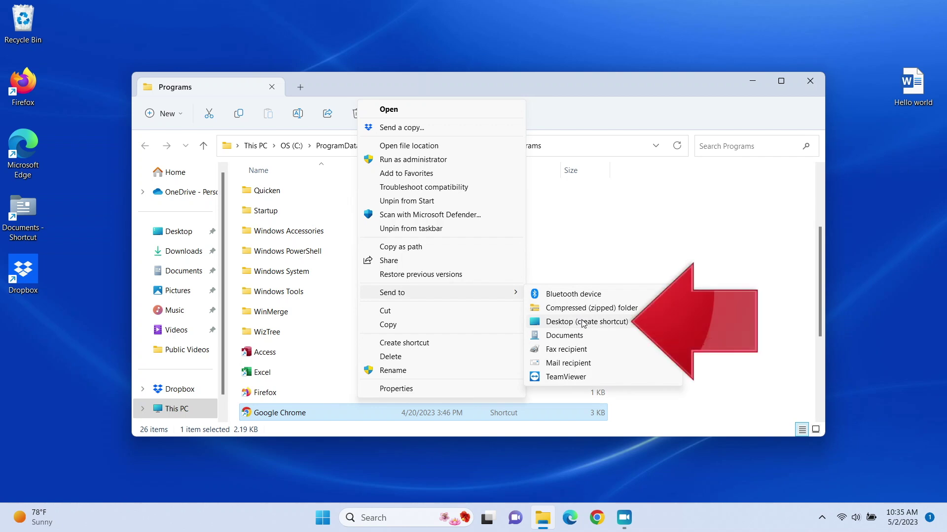
pyautogui.click(583, 322)
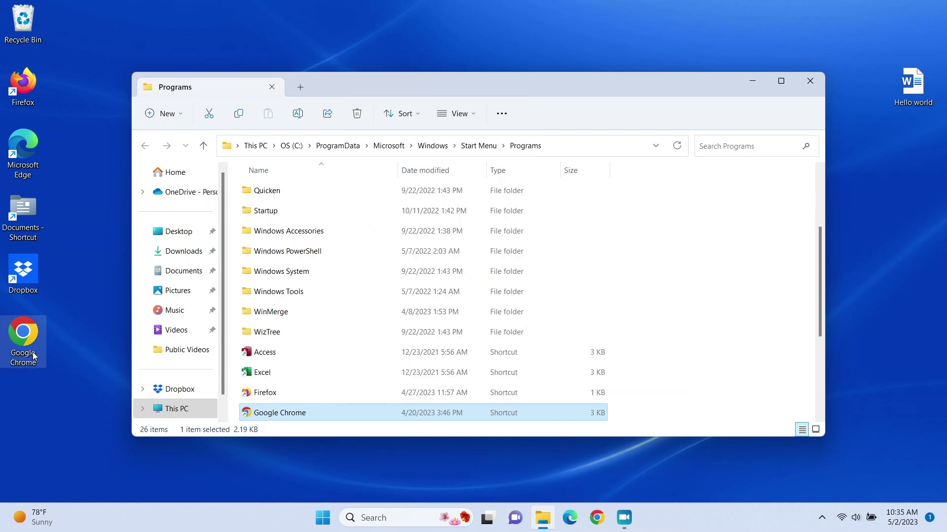